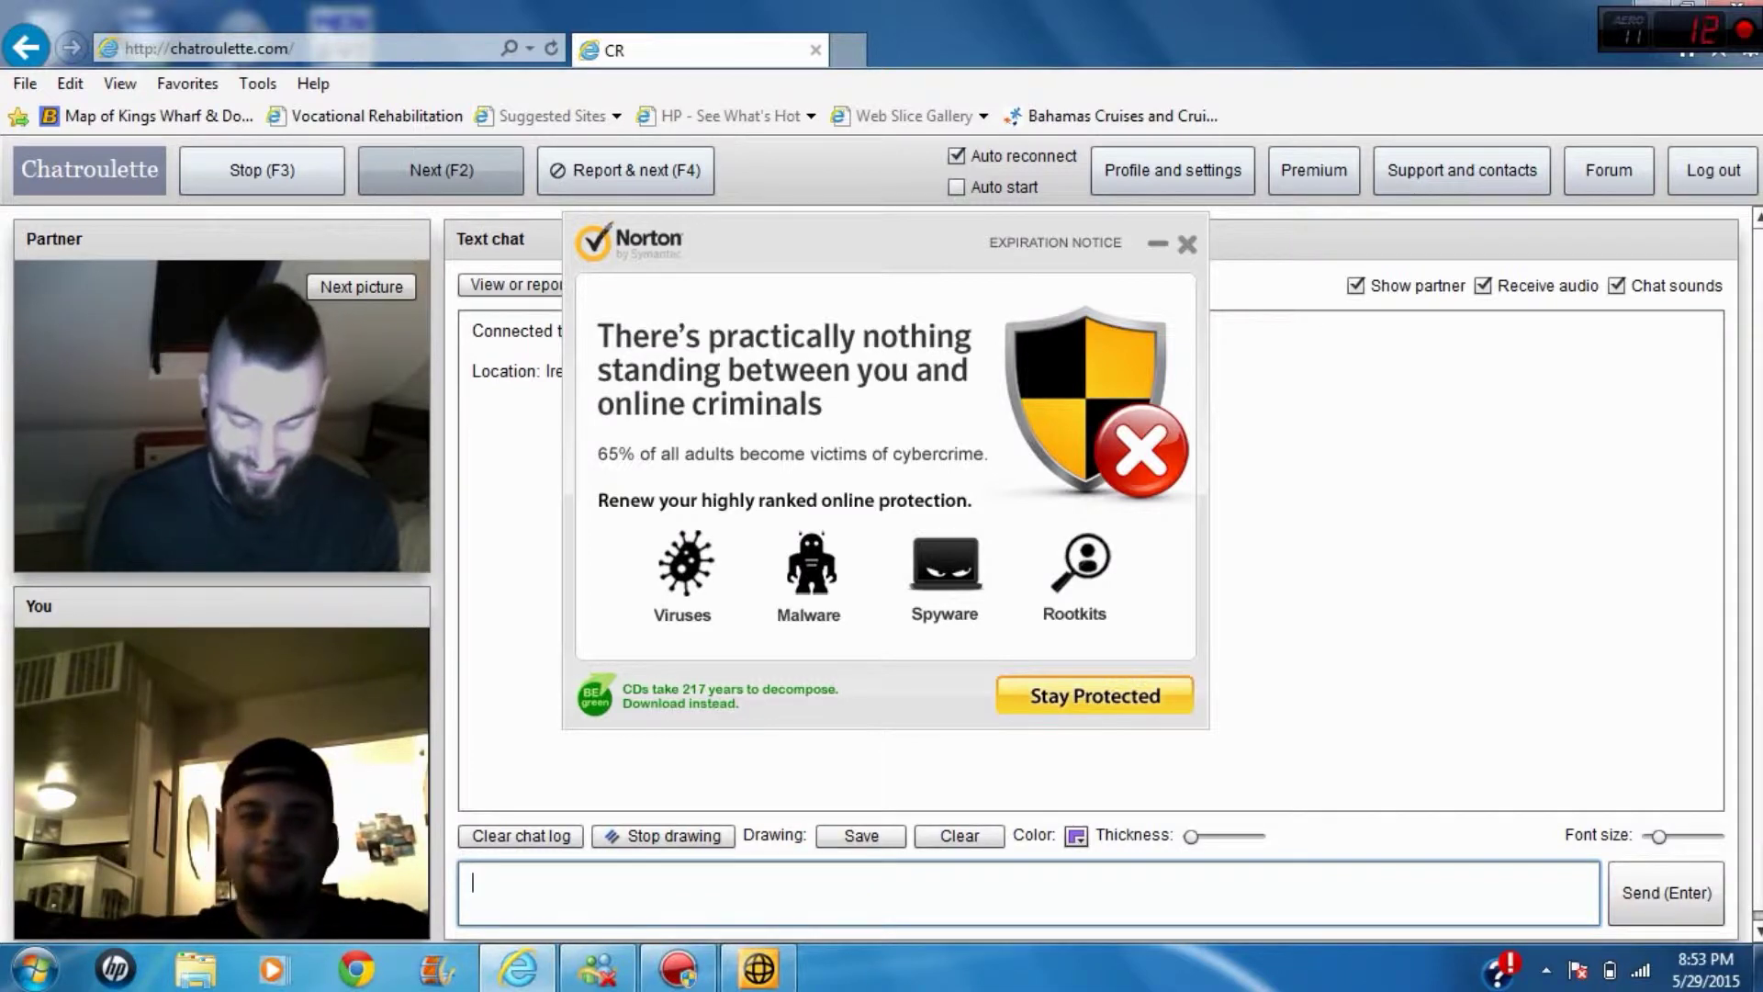
Ask to end the chat with the bearded partner, bringing up the interrupt confirmation.
key(F2)
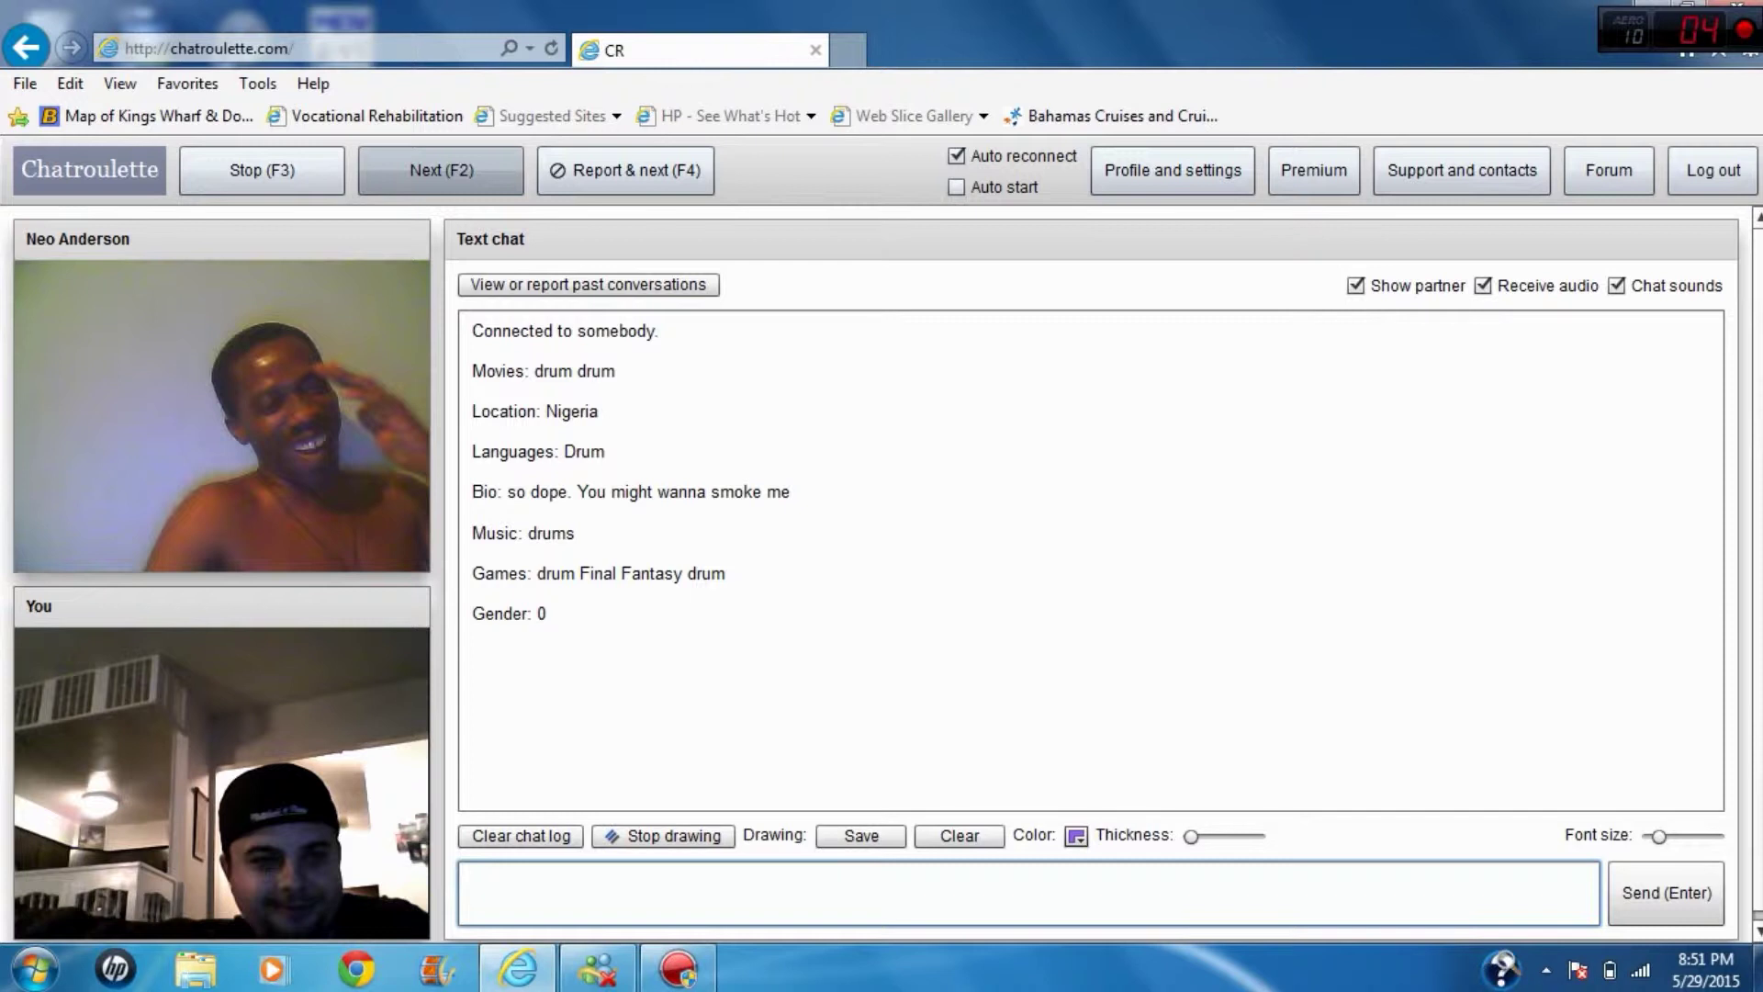
Confirm the interruption to skip ahead and connect with the partner from Nigeria.
key(F2)
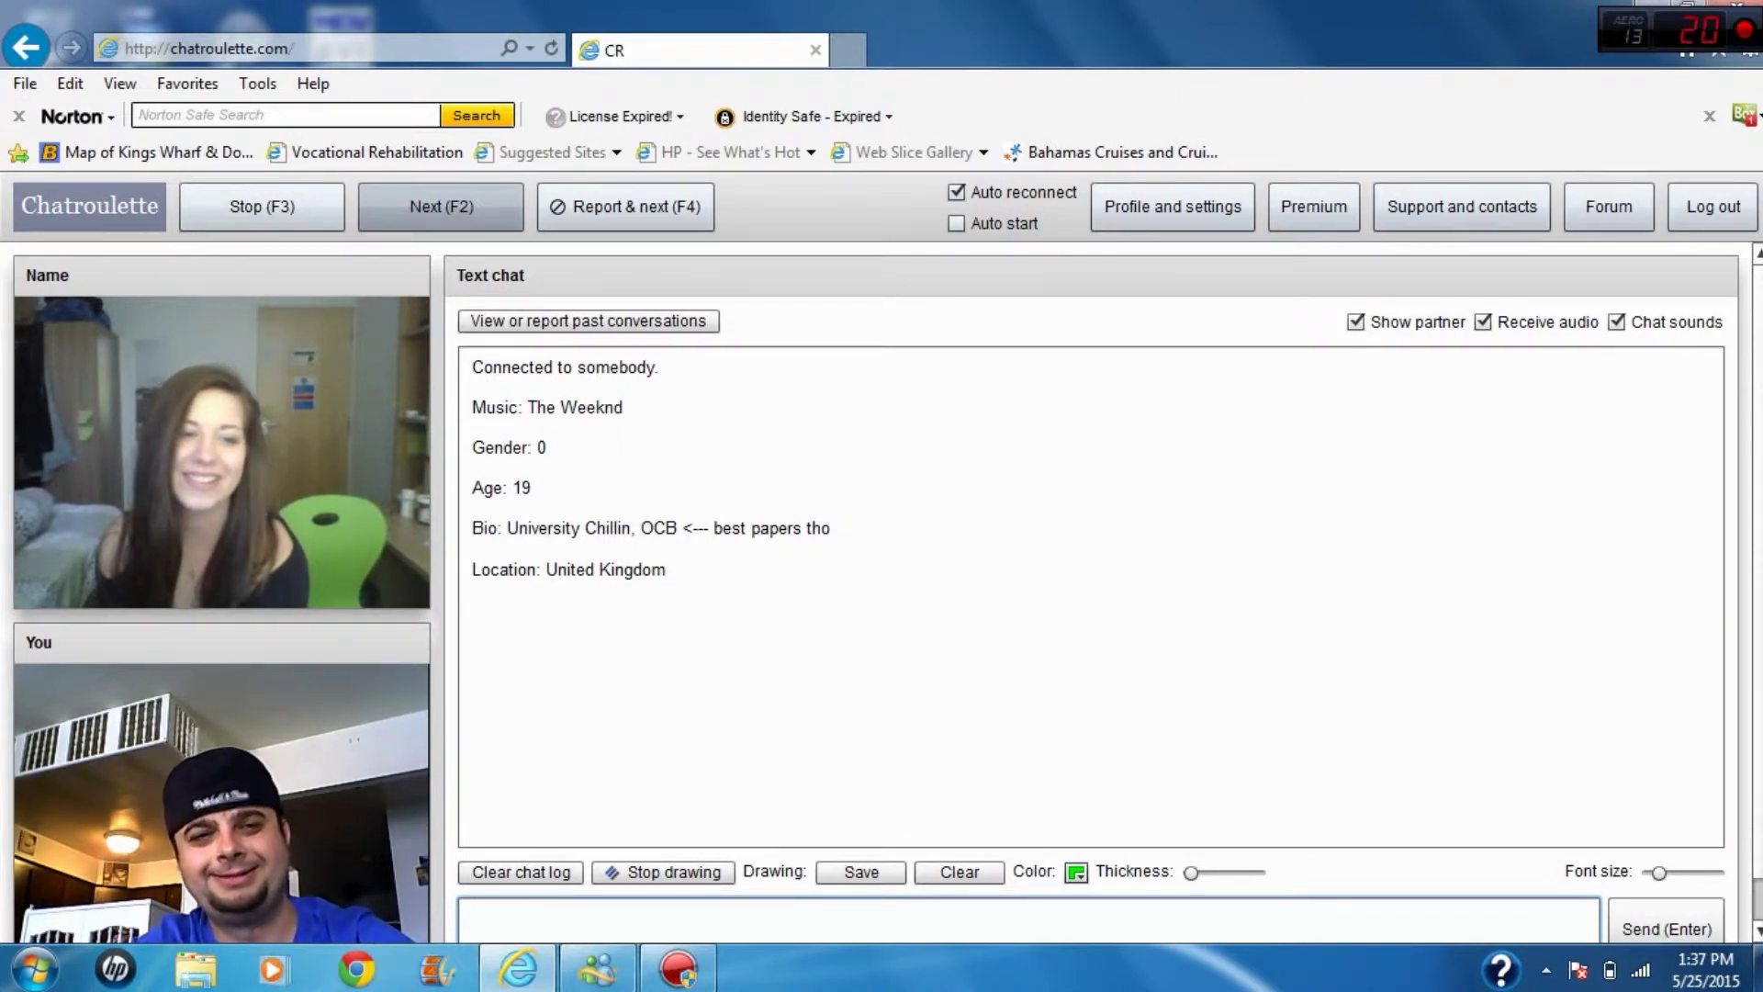
Request to leave the chat with the 19-year-old partner from the United Kingdom.
key(F2)
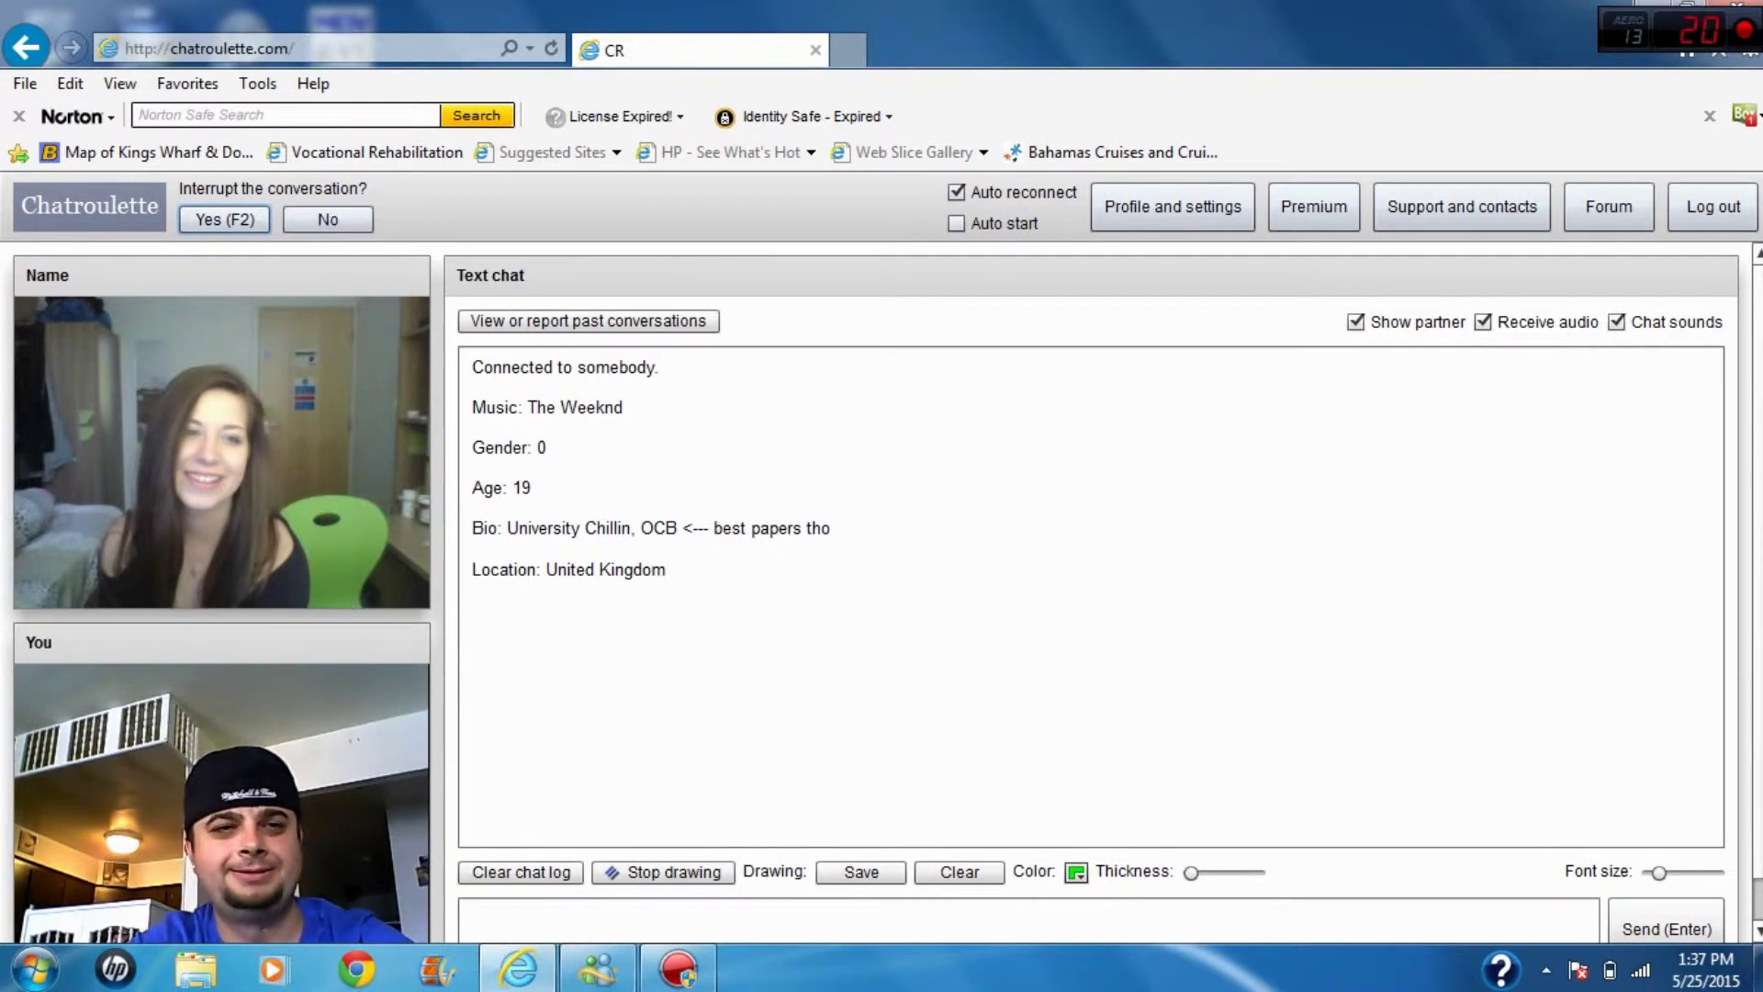
Confirm leaving the United Kingdom chat to connect with the 23-year-old from Jordan.
key(F2)
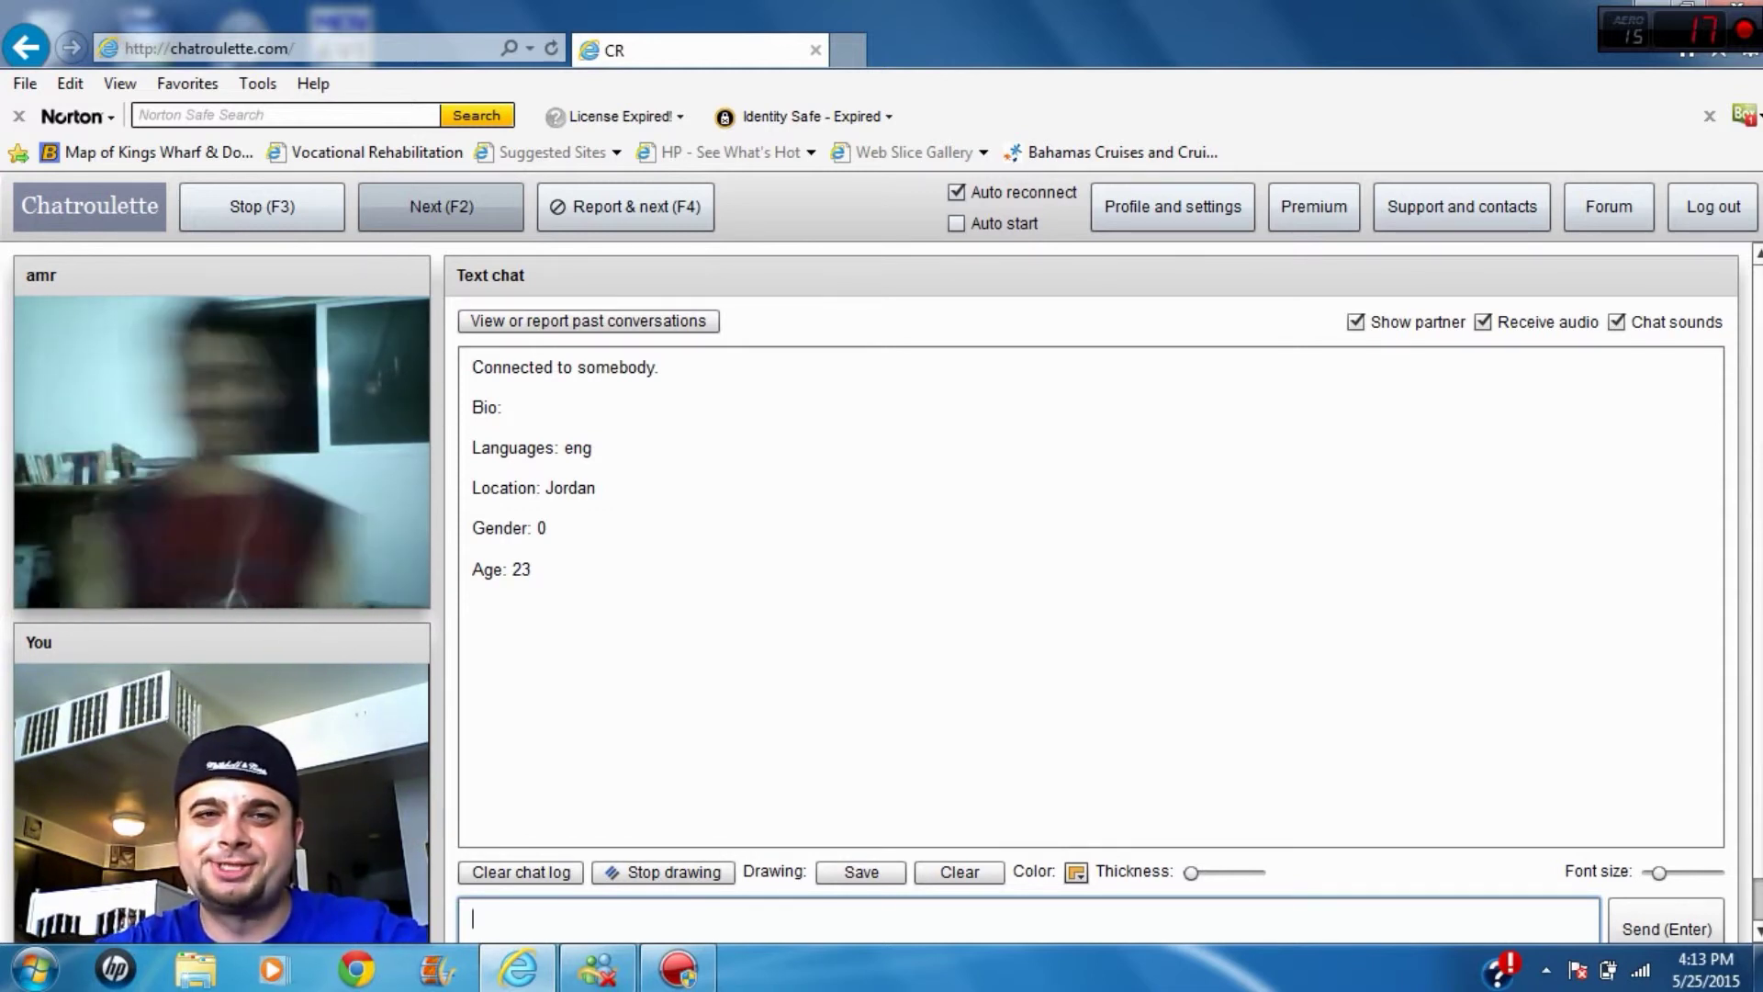
Ask to end the chat with the 23-year-old partner from Jordan.
key(F2)
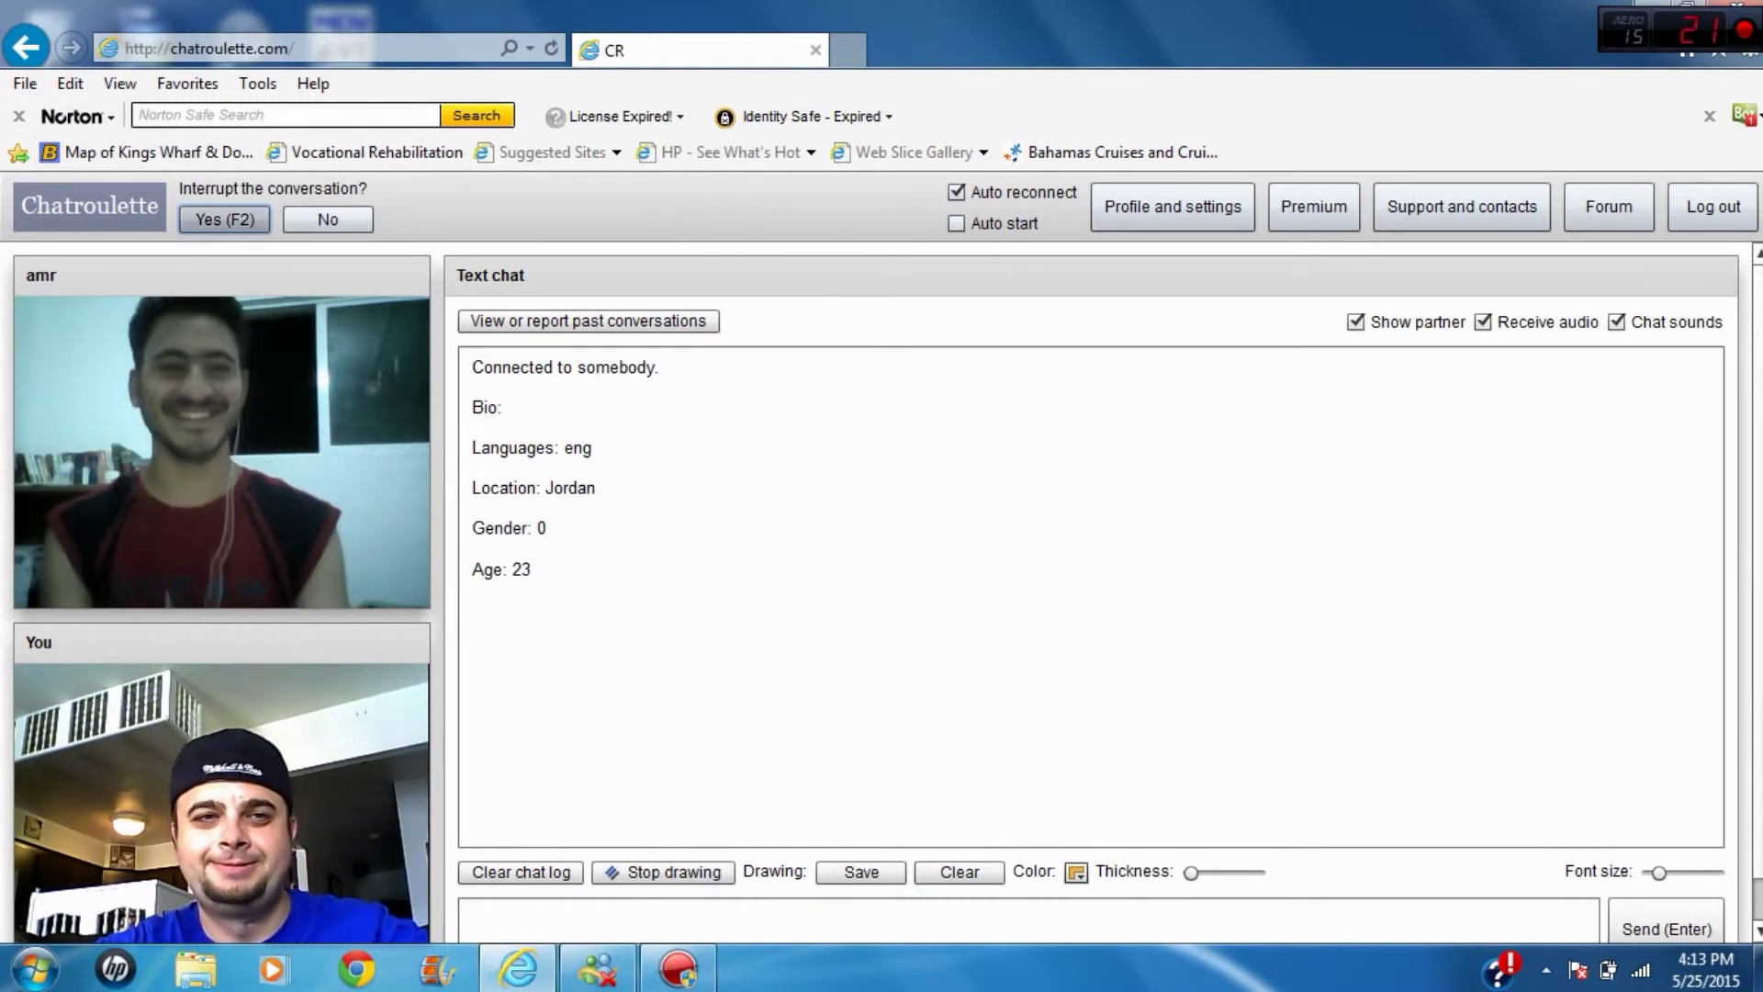